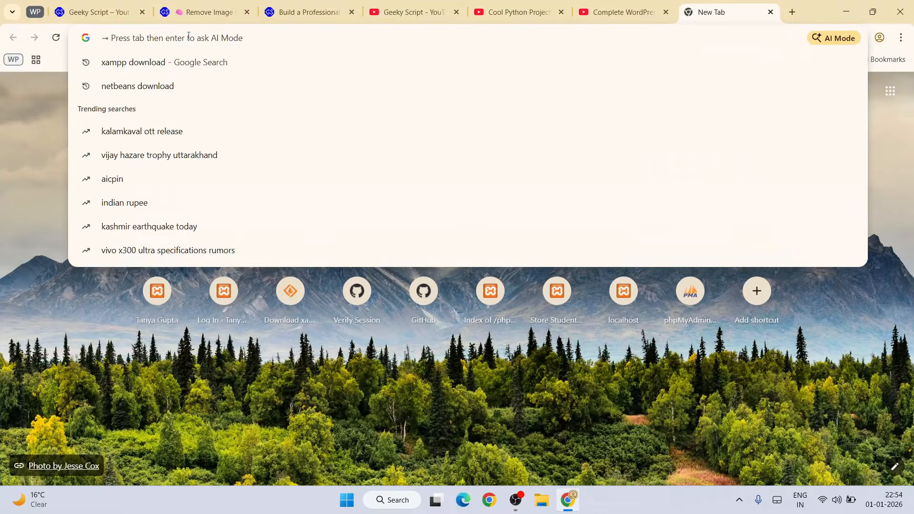
Search Google for "mysql download" and open the Download MySQL Installer page on dev.mysql.com.
key("BackSpace")
key("BackSpace")
type("ql")
key("Down")
key("Down")
key("Return")
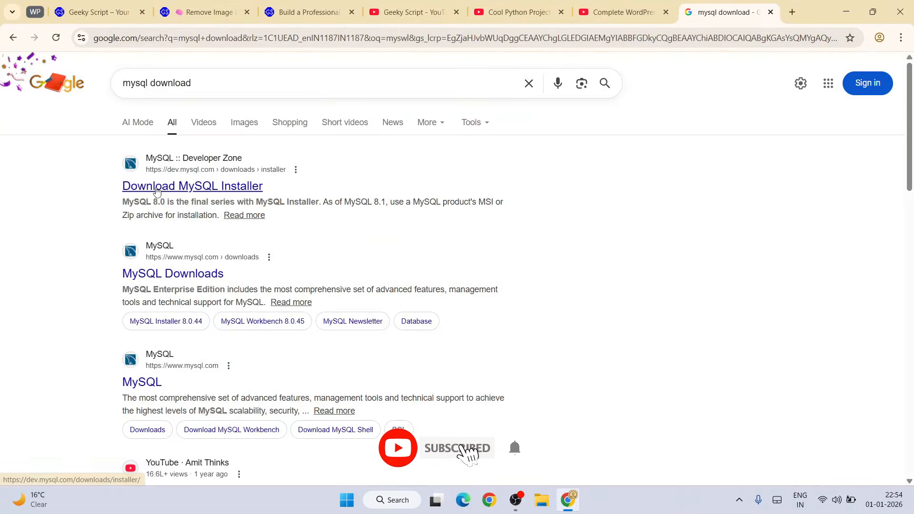
left_click(208, 190)
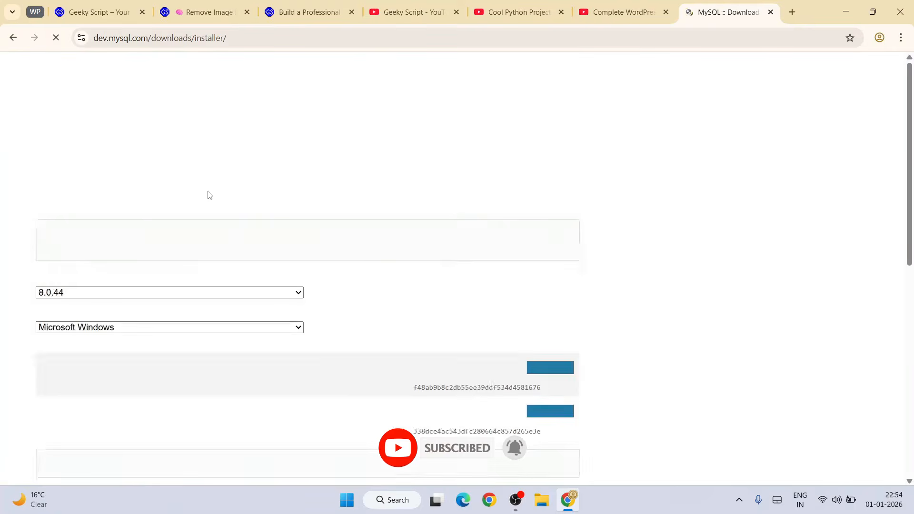
Download the 558.3M Windows MSI installer mysql-installer-community-8.0.44.0.msi without logging in or signing up.
left_click(222, 31)
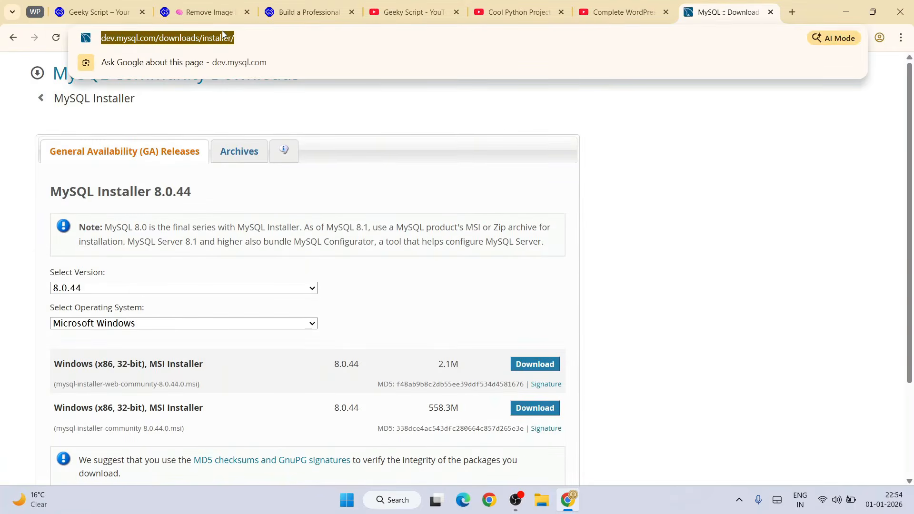
left_click(650, 298)
scroll(650, 298, "down", 3)
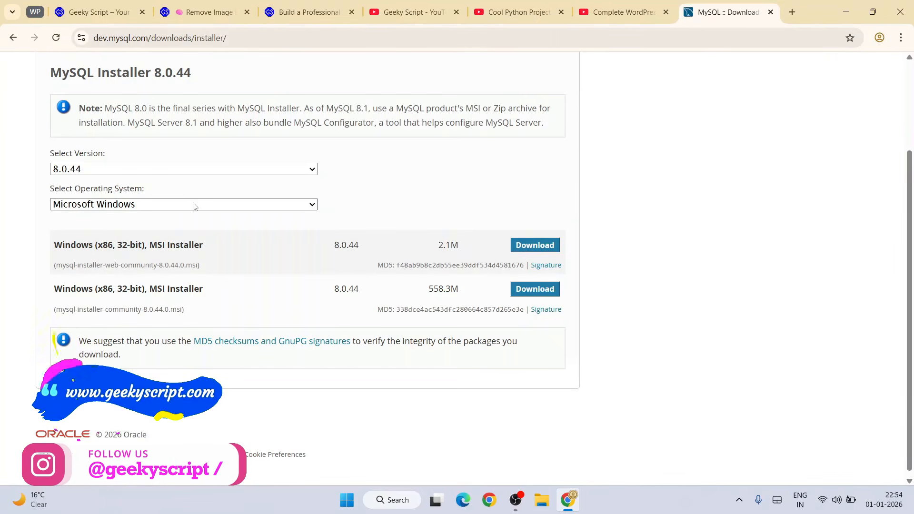
left_click_drag(56, 310, 180, 305)
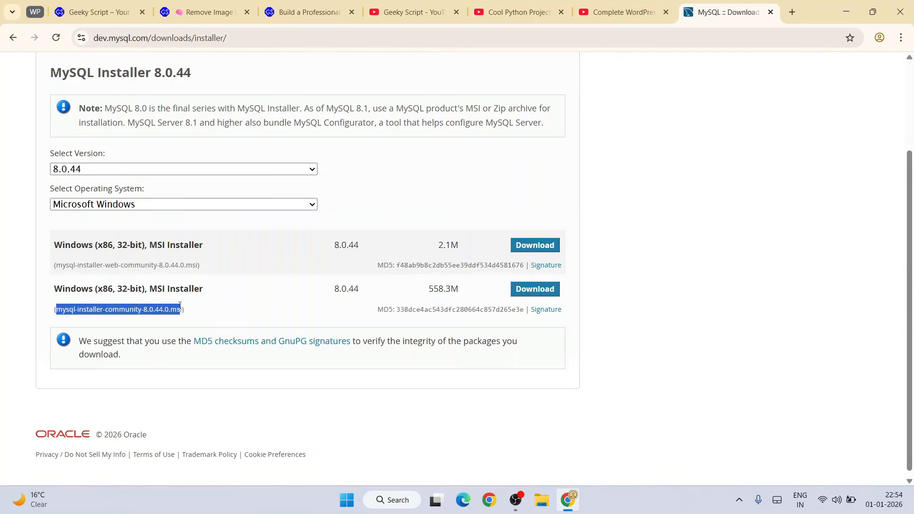
left_click_drag(96, 265, 155, 263)
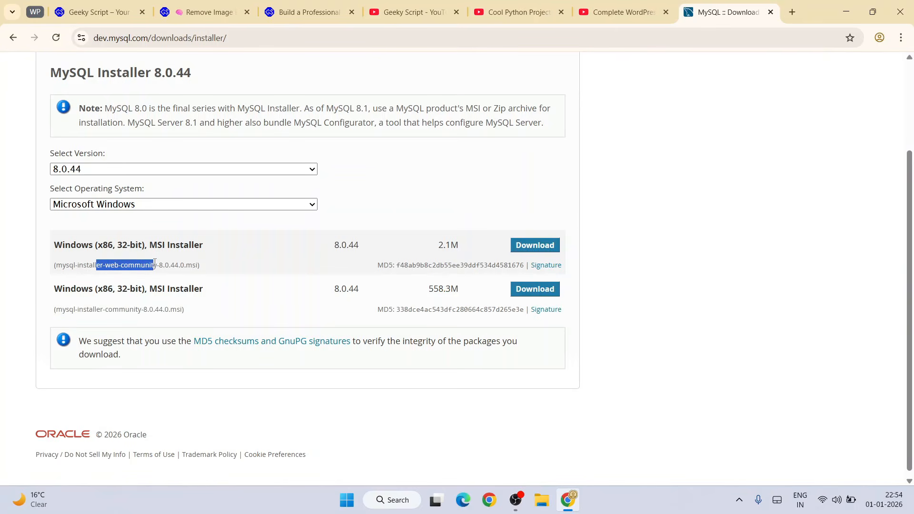
left_click_drag(67, 310, 166, 308)
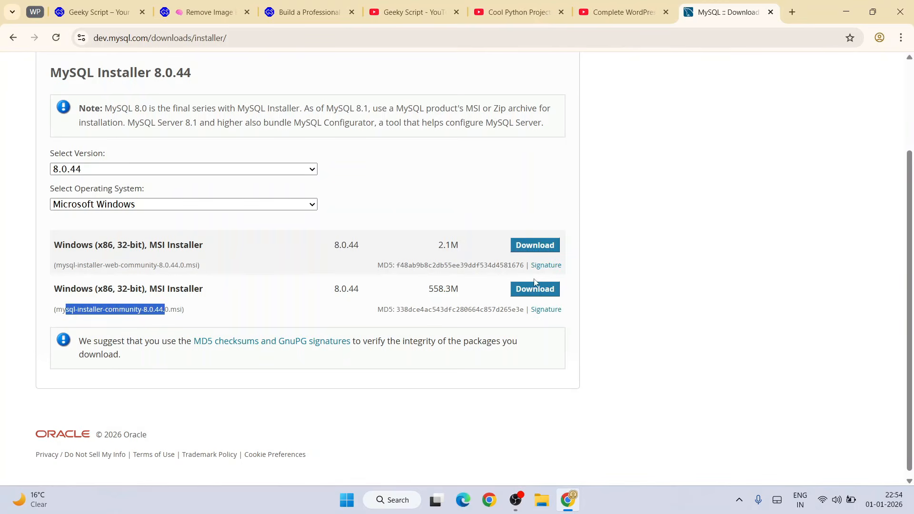
left_click(531, 290)
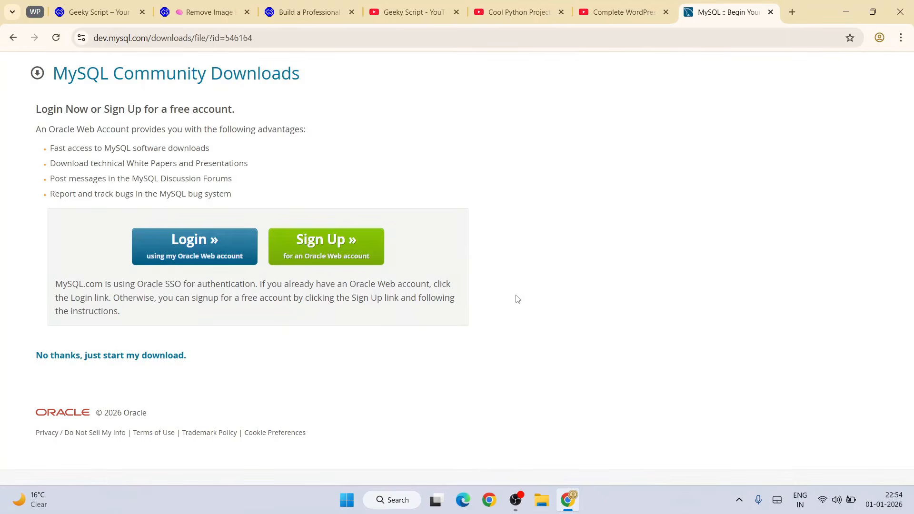
left_click(111, 360)
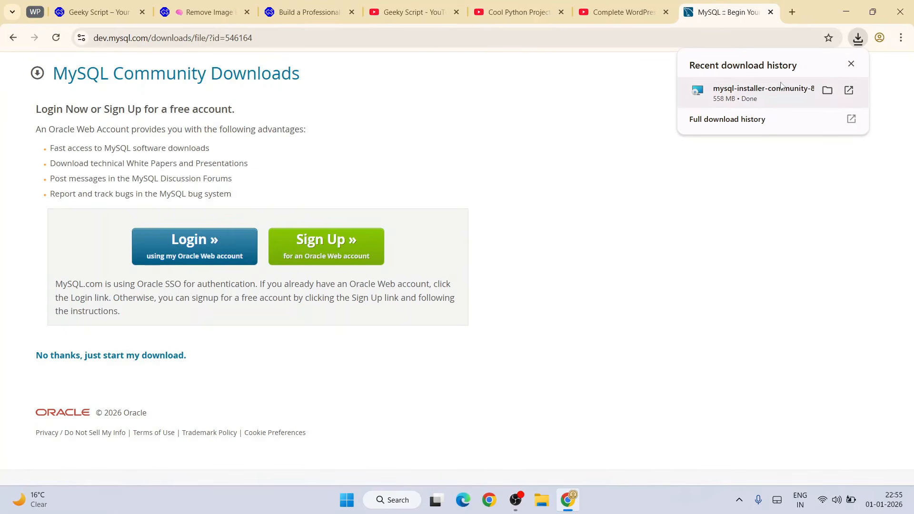
Run the downloaded MySQL installer with the browser minimized and proceed with the Custom setup type.
left_click(759, 92)
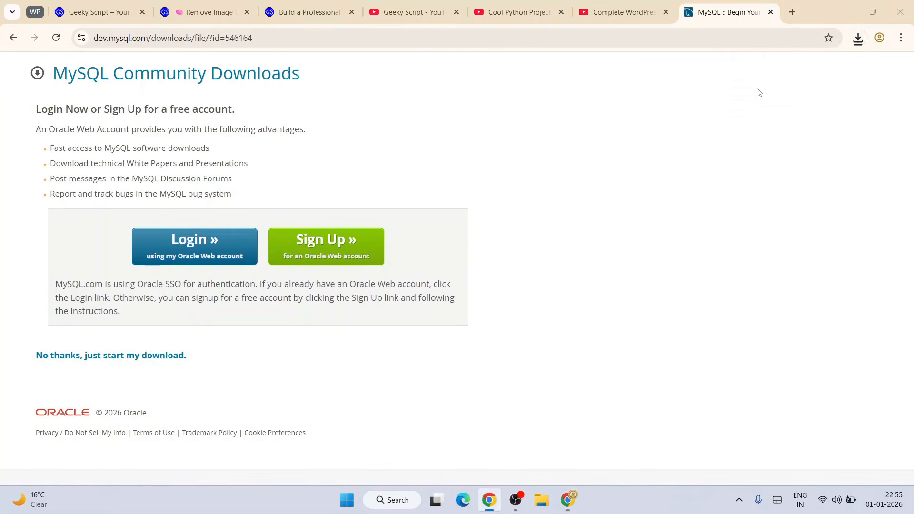
left_click(846, 11)
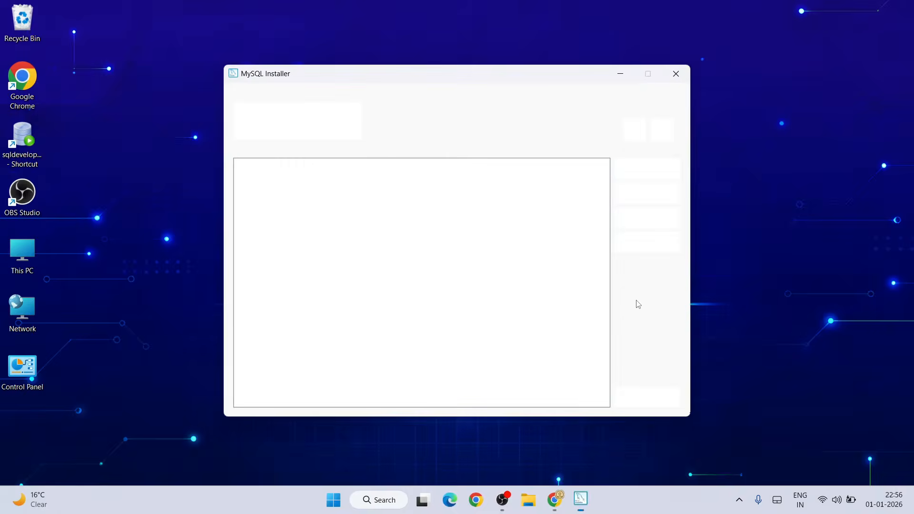
left_click(393, 289)
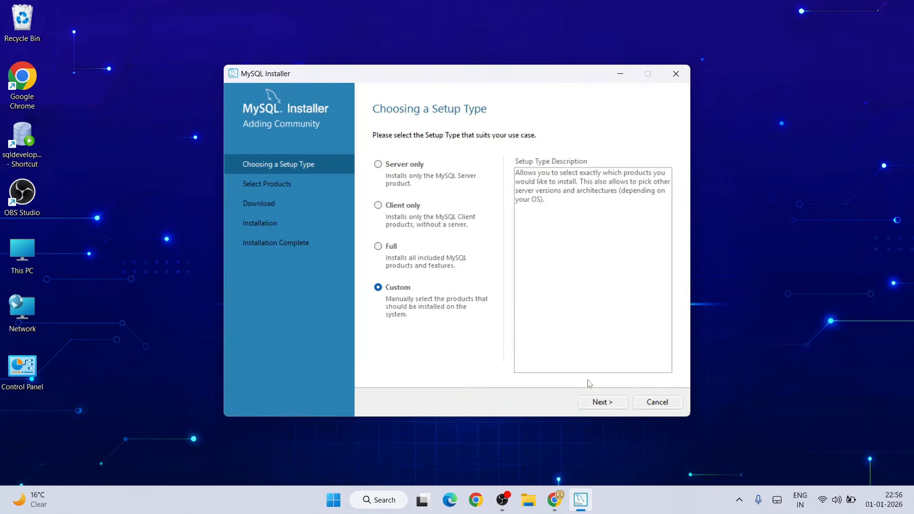
left_click(601, 403)
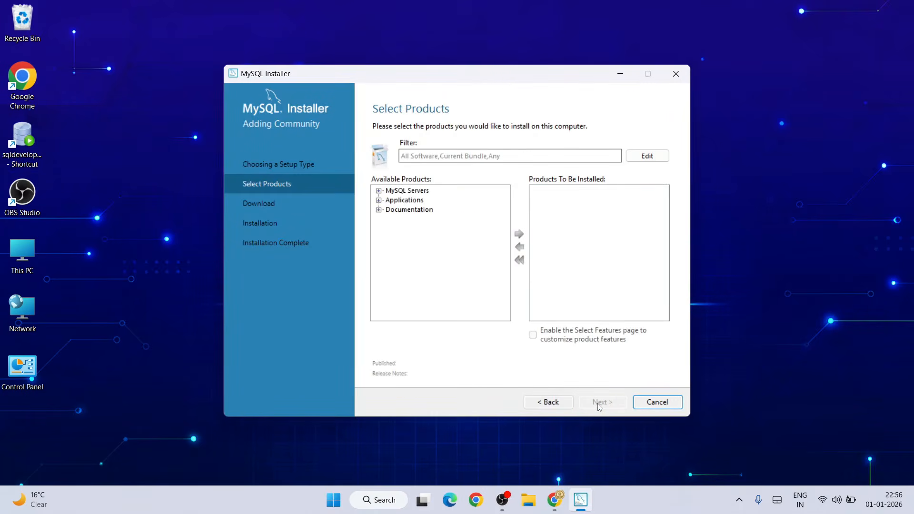
Add MySQL Server 8.0.44 - X64 to the products to be installed.
left_click(391, 192)
left_click(378, 190)
left_click(389, 200)
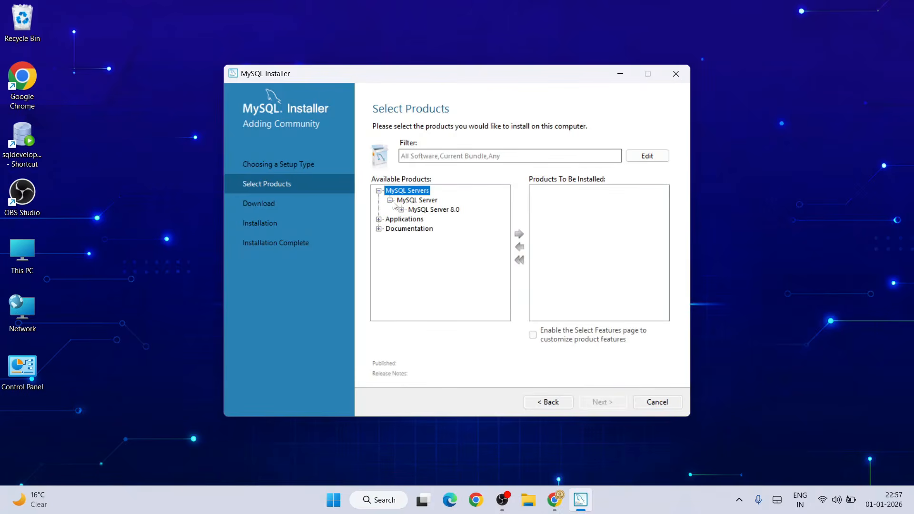
left_click(401, 210)
left_click(455, 220)
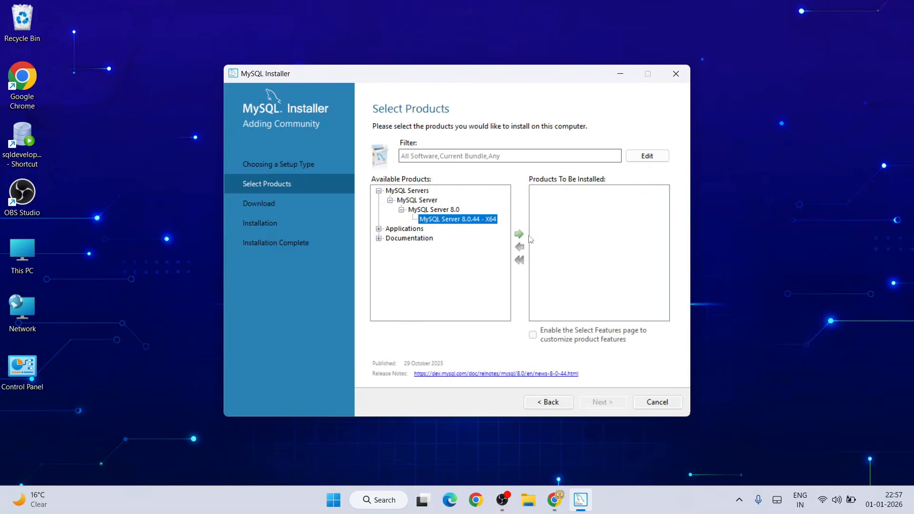
left_click(519, 234)
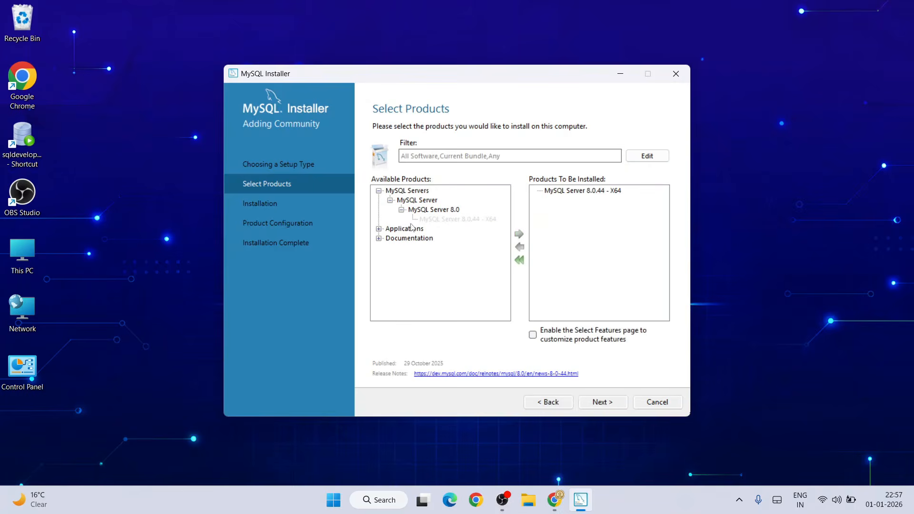
Add MySQL Workbench 8.0.44 - X64 from Applications to the products to be installed.
left_click(379, 229)
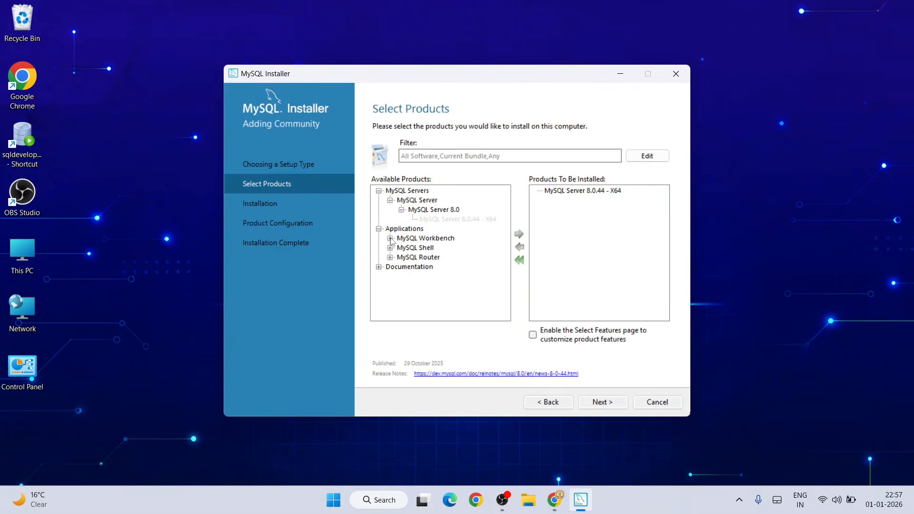
left_click(390, 238)
left_click(400, 247)
left_click(445, 260)
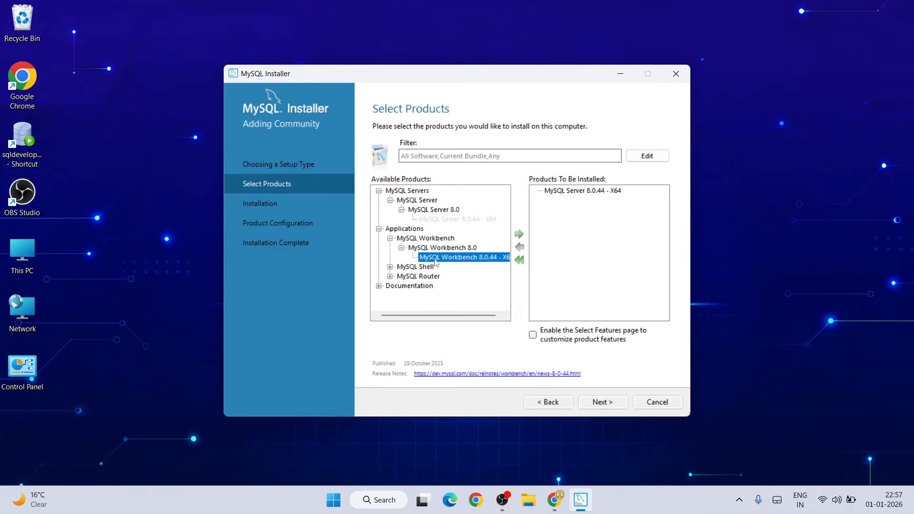
left_click(519, 233)
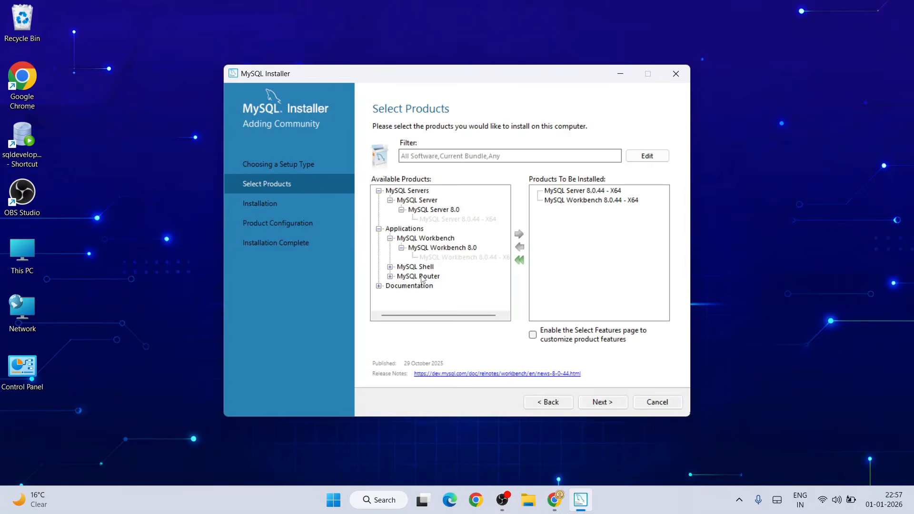
Add MySQL Shell 8.0.44 - X64 from Applications to the products to be installed.
left_click(390, 267)
left_click(401, 276)
left_click(438, 287)
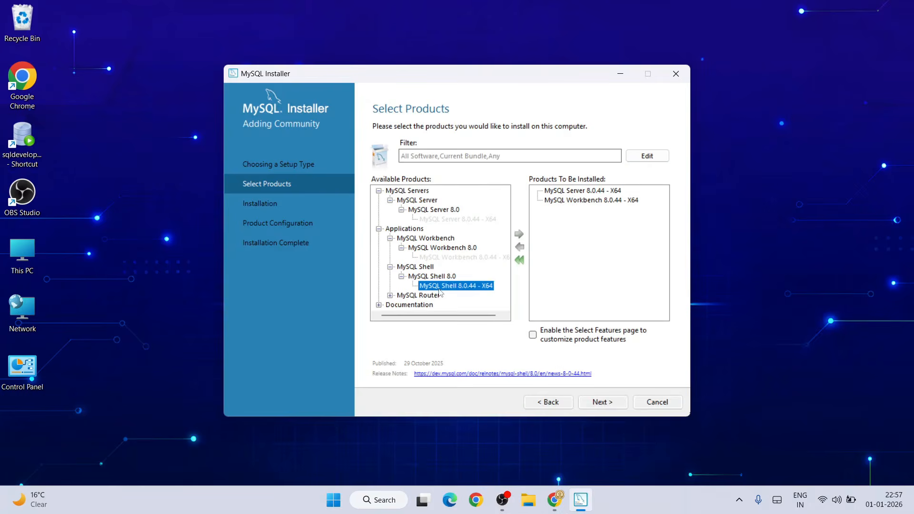
left_click(520, 235)
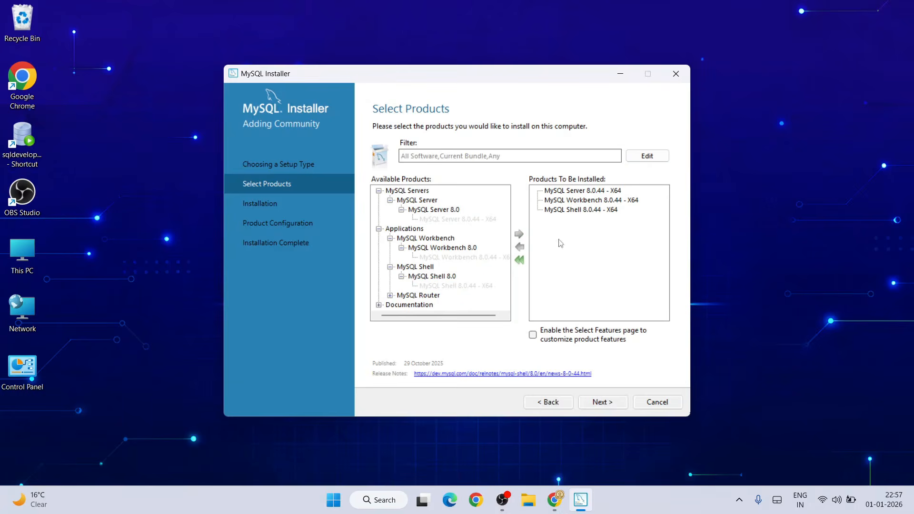
Install the selected MySQL Server, Workbench and Shell packages and proceed to product configuration.
left_click(602, 402)
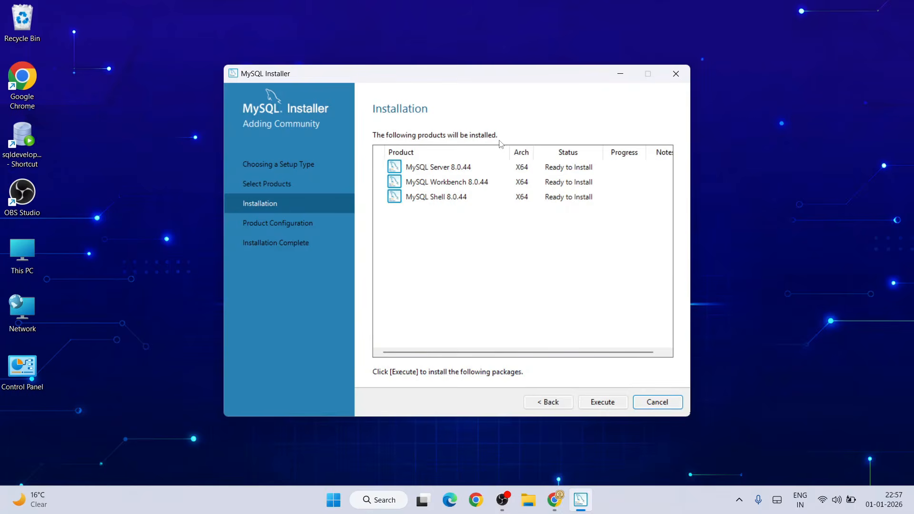
left_click(606, 404)
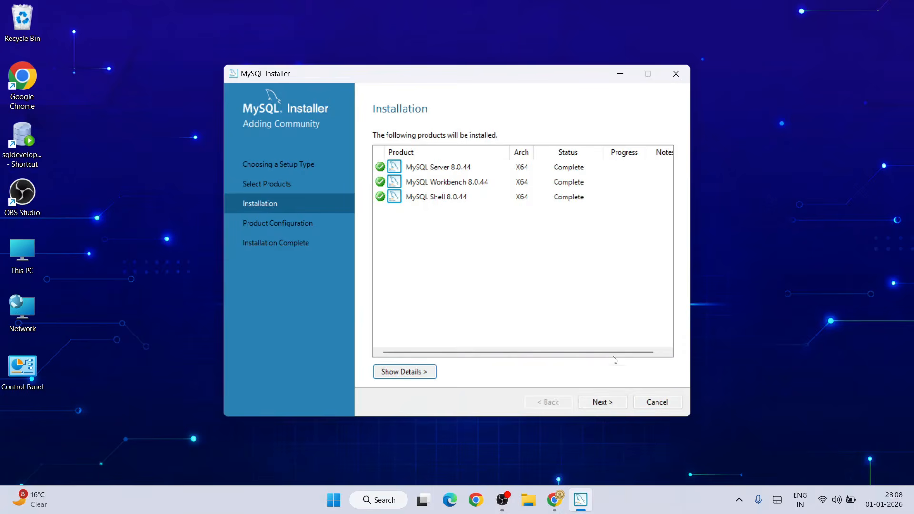
left_click(602, 402)
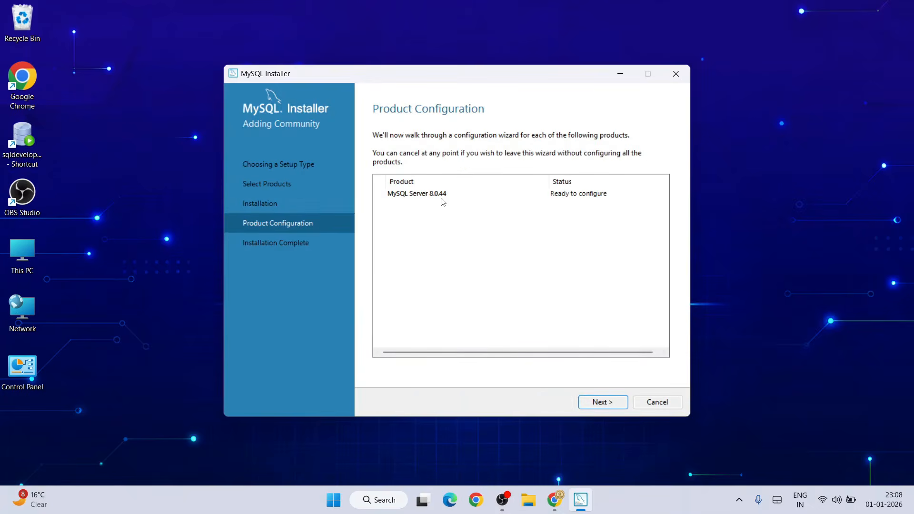
Configure MySQL Server as a Development Computer on TCP/IP port 3306 with strong password encryption for authentication.
left_click(605, 403)
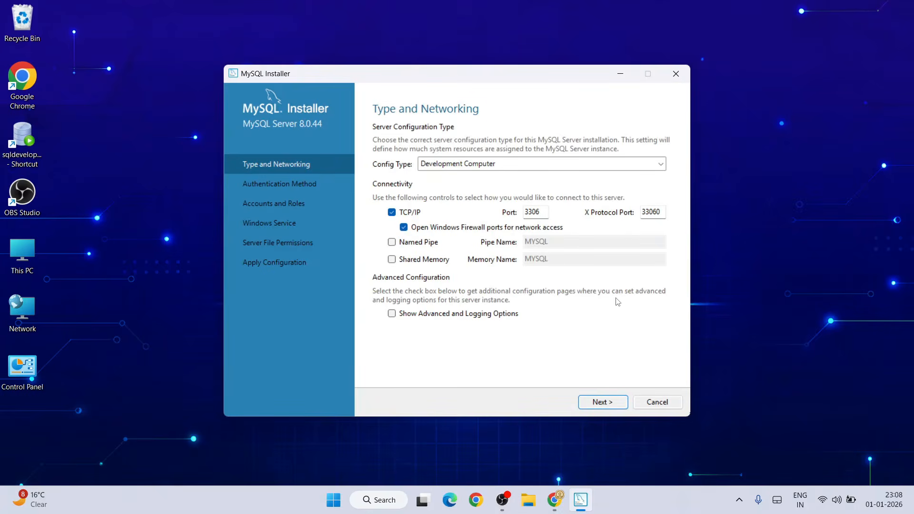
left_click(603, 403)
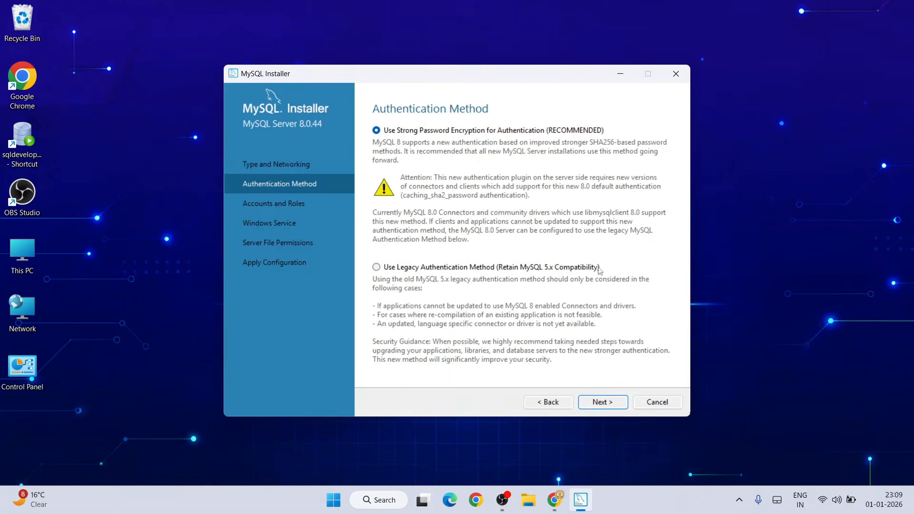
left_click(612, 404)
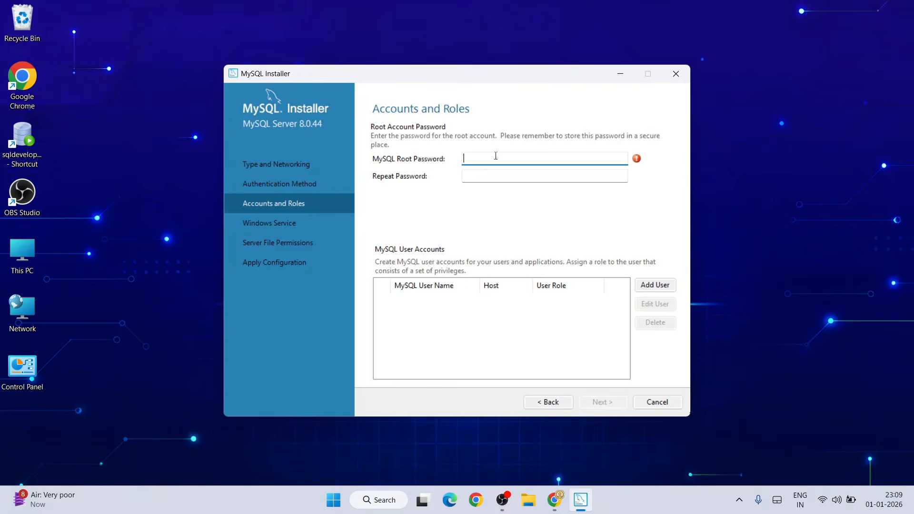
Enter and repeat the MySQL root password, and accept the default Windows service settings.
left_click(505, 179)
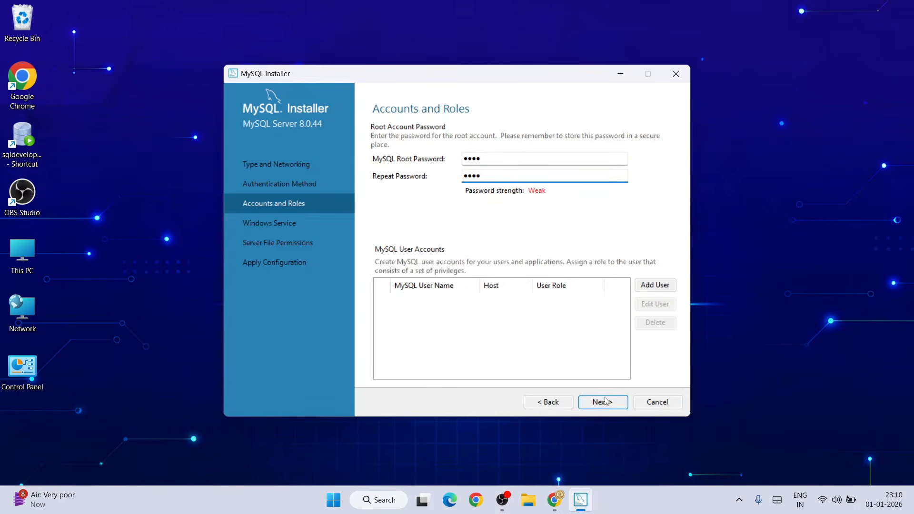
left_click(605, 403)
left_click(603, 402)
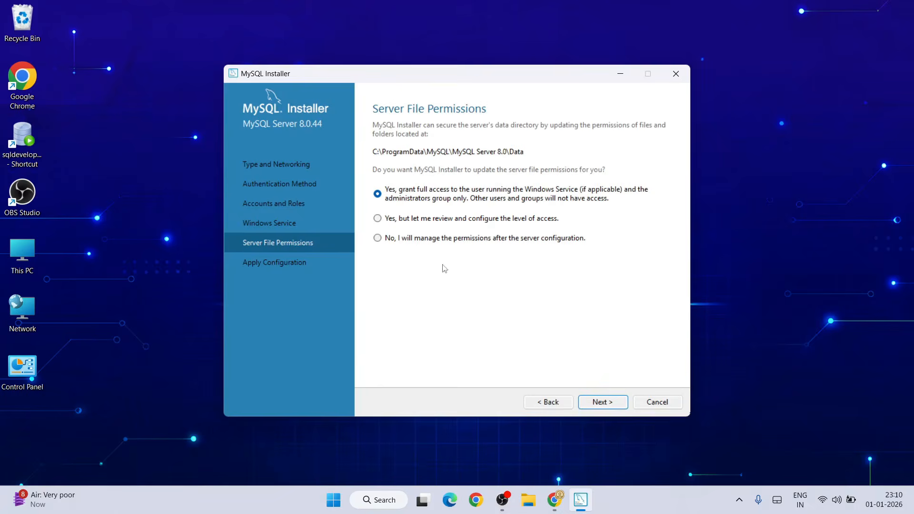
Grant full server file access only to the Windows Service user and administrators group, and apply the server configuration.
left_click(614, 403)
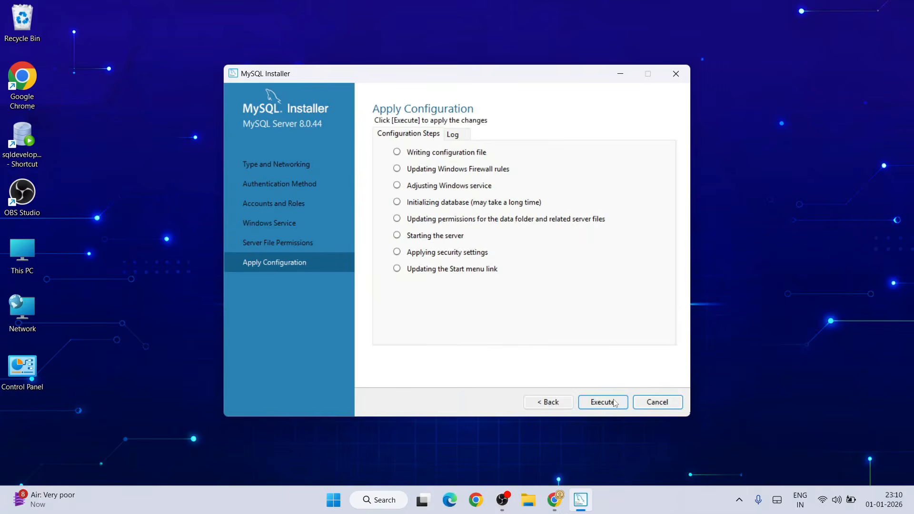
left_click(614, 403)
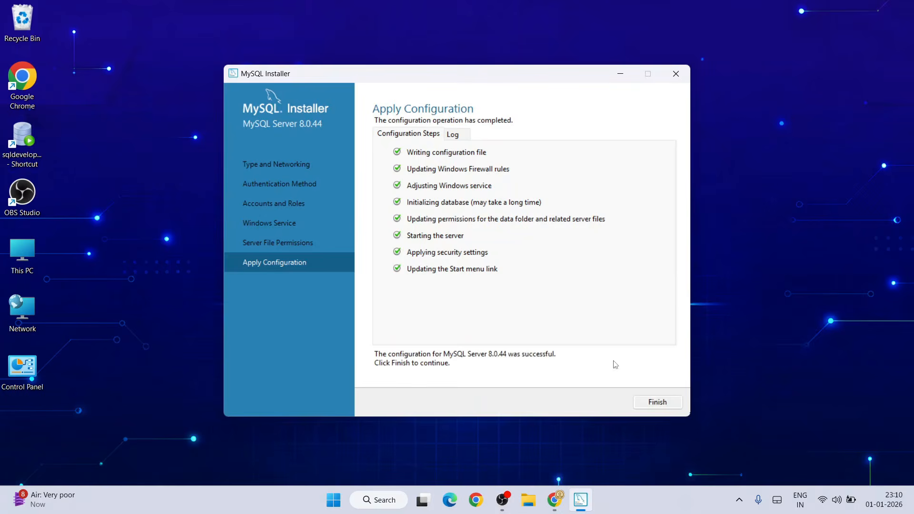
left_click(659, 405)
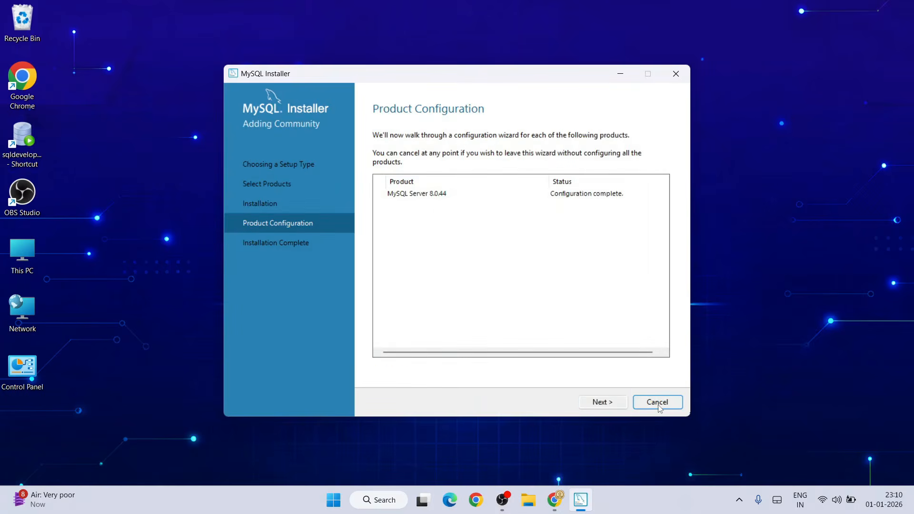
Finish the setup with MySQL Workbench and MySQL Shell starting after it, and maximize the Workbench window.
left_click(603, 402)
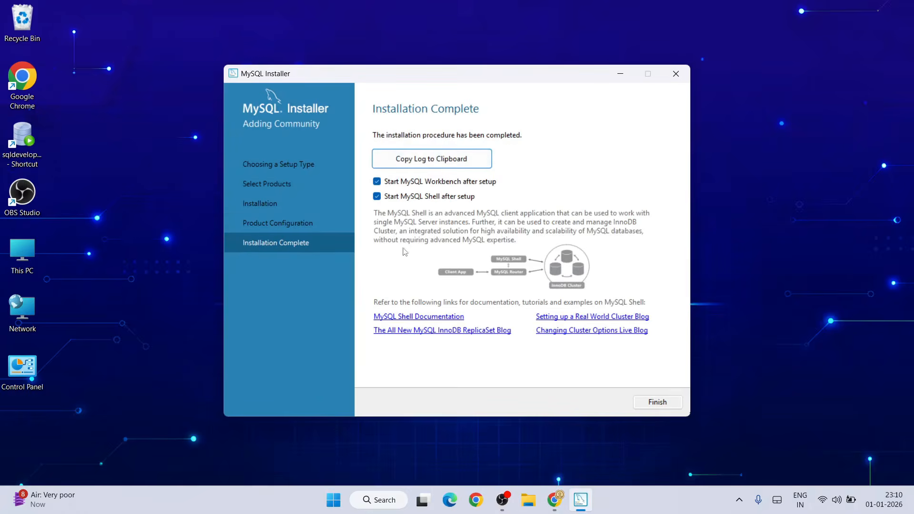
left_click(666, 406)
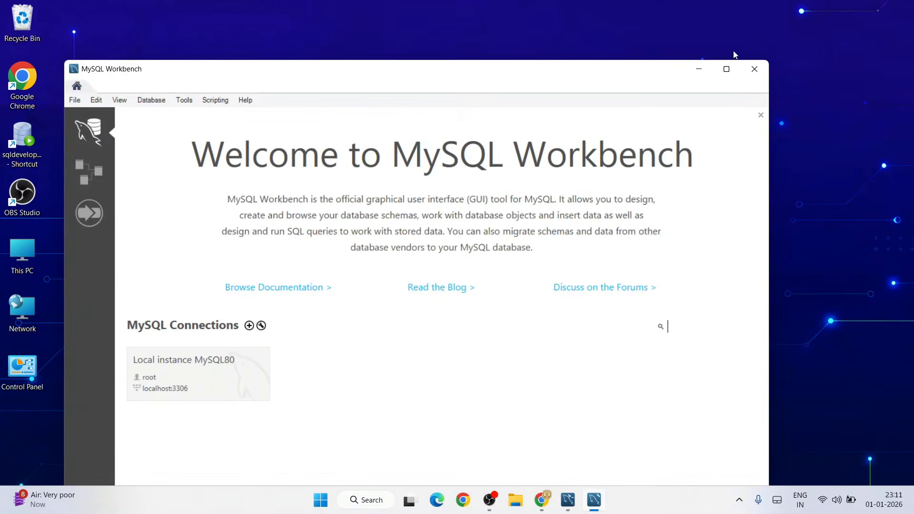
left_click(726, 69)
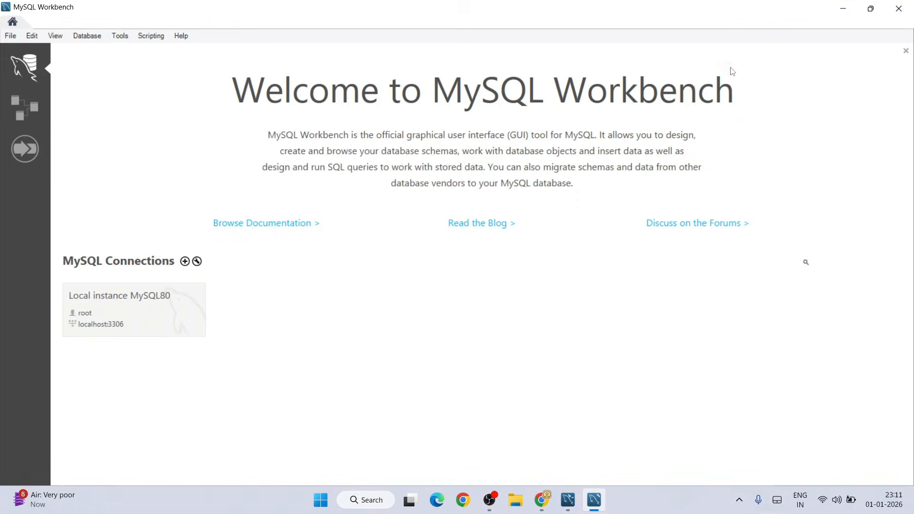
Open the Local instance MySQL80 connection with the root password, choosing to save it in the vault.
left_click(145, 312)
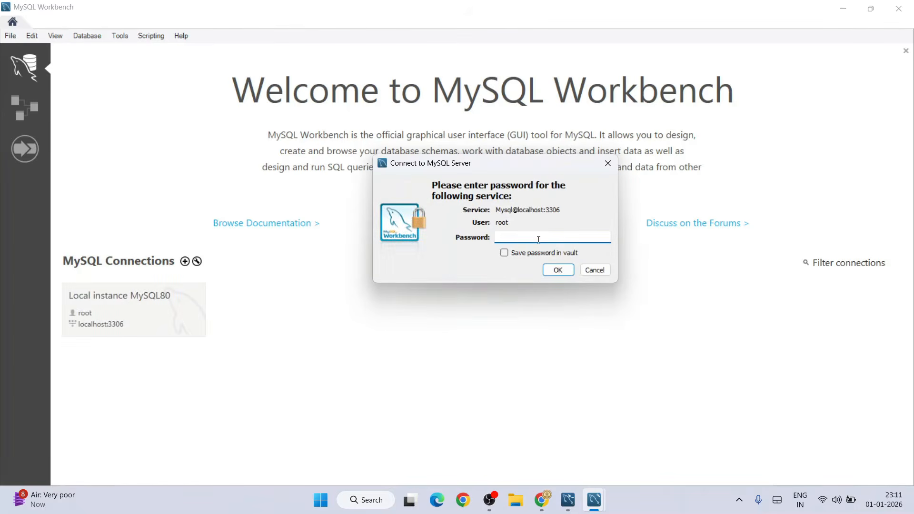
left_click(540, 257)
left_click(552, 271)
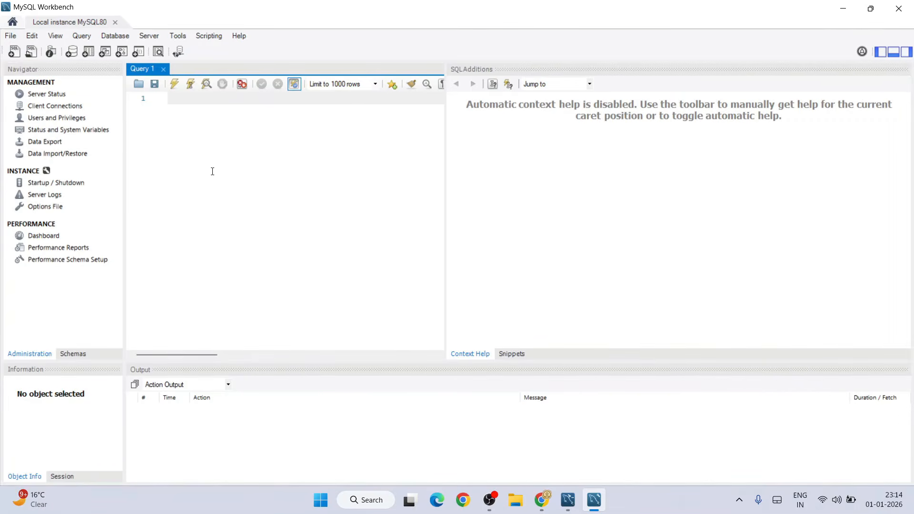
Paste the EmployeeDB sample SQL script into the Query 1 editor and widen the editor area to fit the code.
key("ctrl+v")
scroll(281, 202, "up", 5)
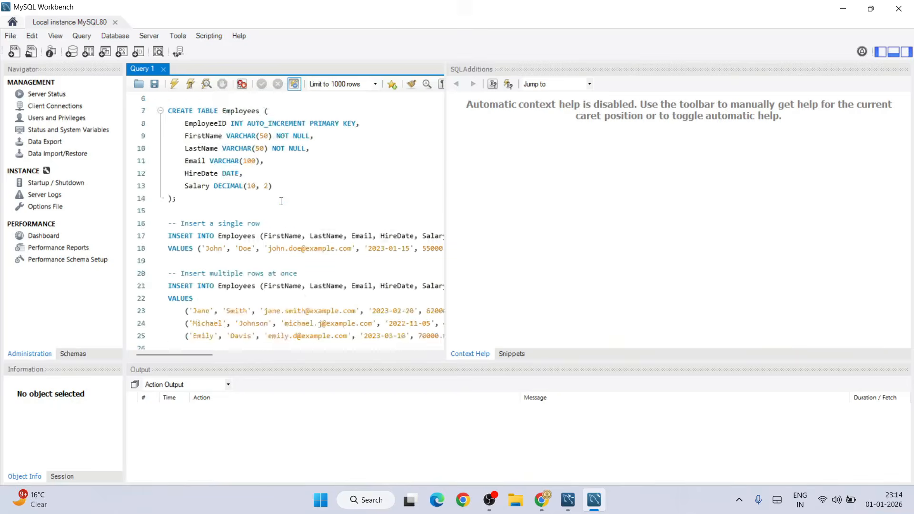
left_click_drag(446, 166, 769, 171)
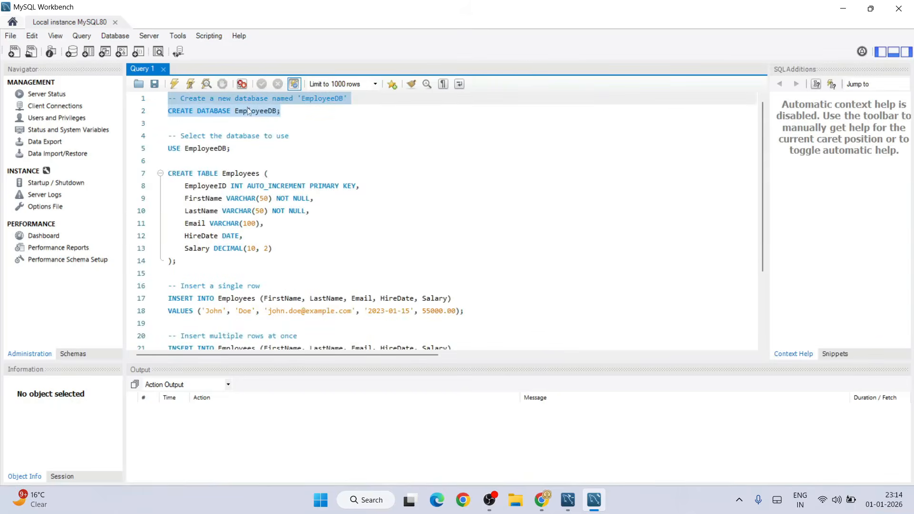
Execute only the CREATE DATABASE EmployeeDB statement from the script.
left_click(289, 113)
left_click_drag(299, 110, 150, 107)
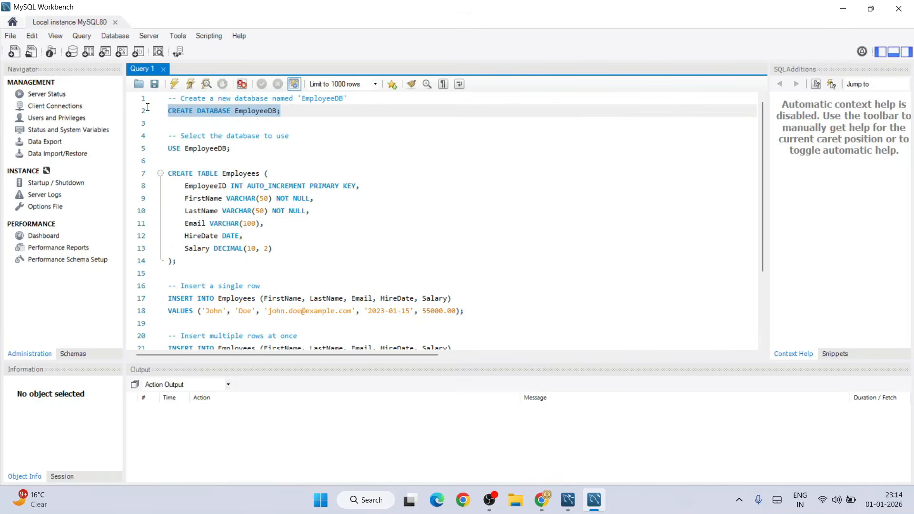
left_click(175, 83)
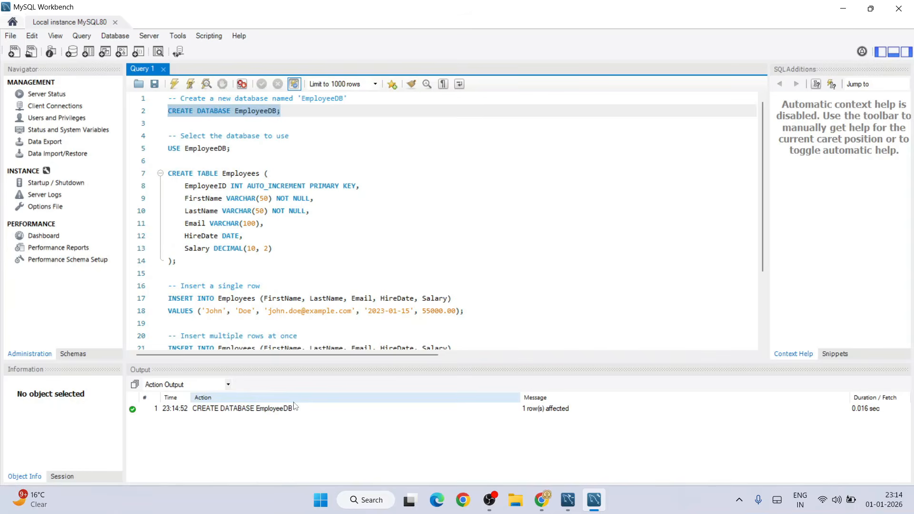
Make EmployeeDB the active database and create its Employees table by executing the USE and CREATE TABLE statements separately.
left_click_drag(251, 148, 159, 156)
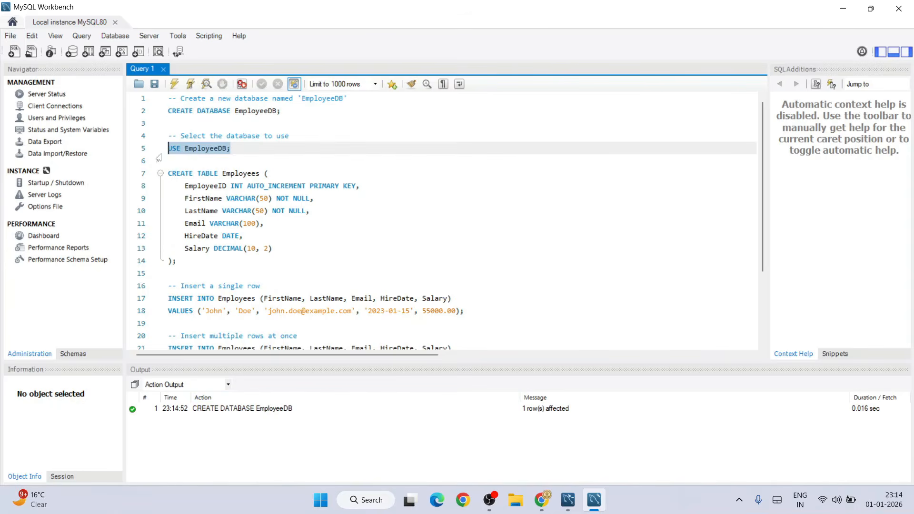
left_click(177, 86)
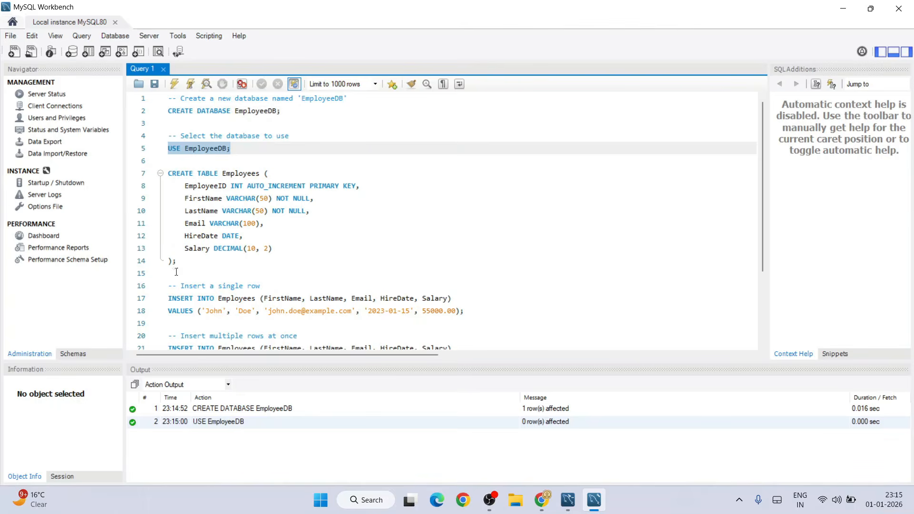
left_click_drag(197, 264, 161, 174)
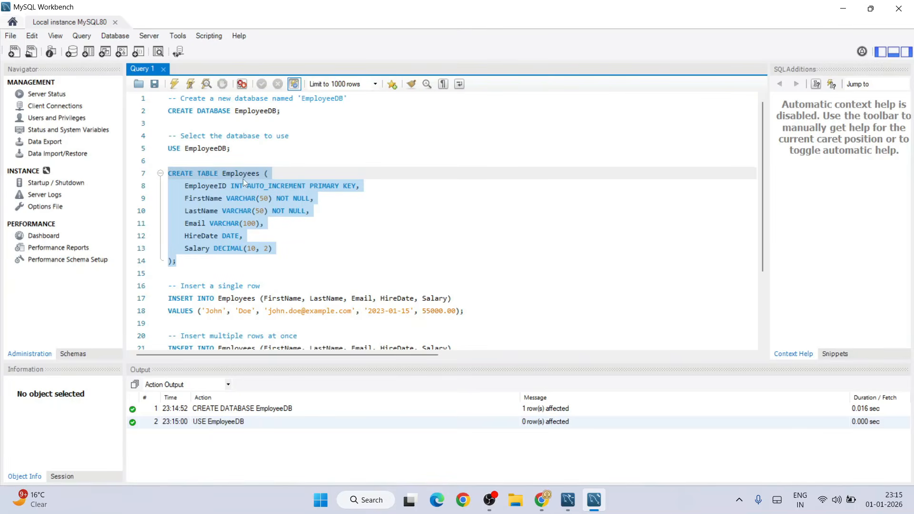
left_click(175, 84)
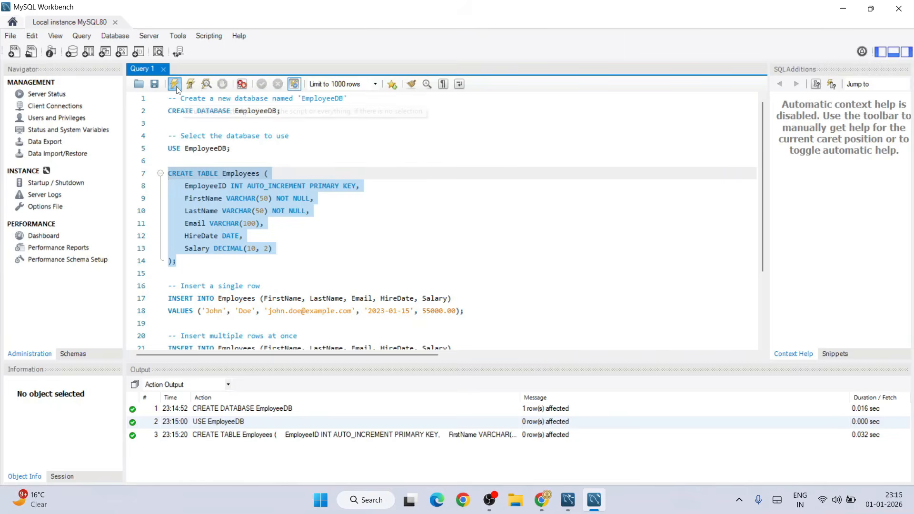
Fill the Employees table by executing the single-row INSERT statement and the multiple-row INSERT statement separately.
scroll(293, 210, "down", 1)
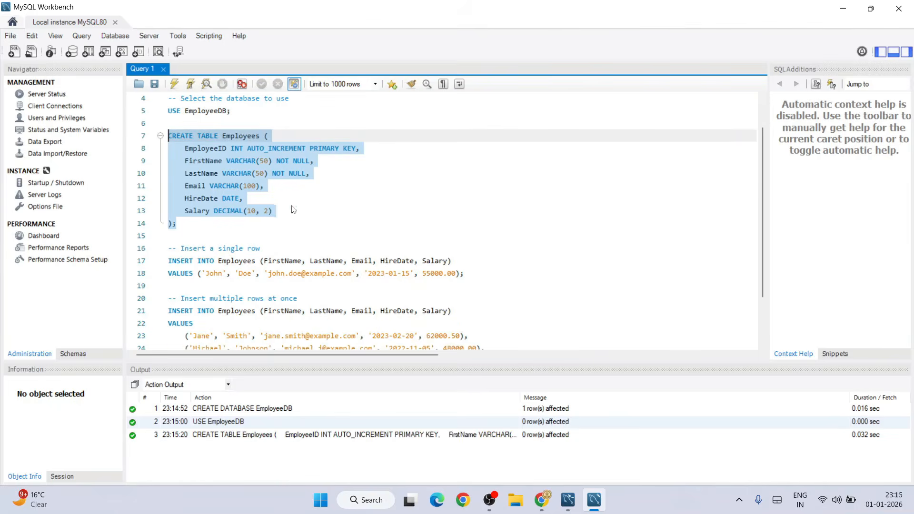
left_click_drag(476, 274, 168, 261)
left_click(175, 85)
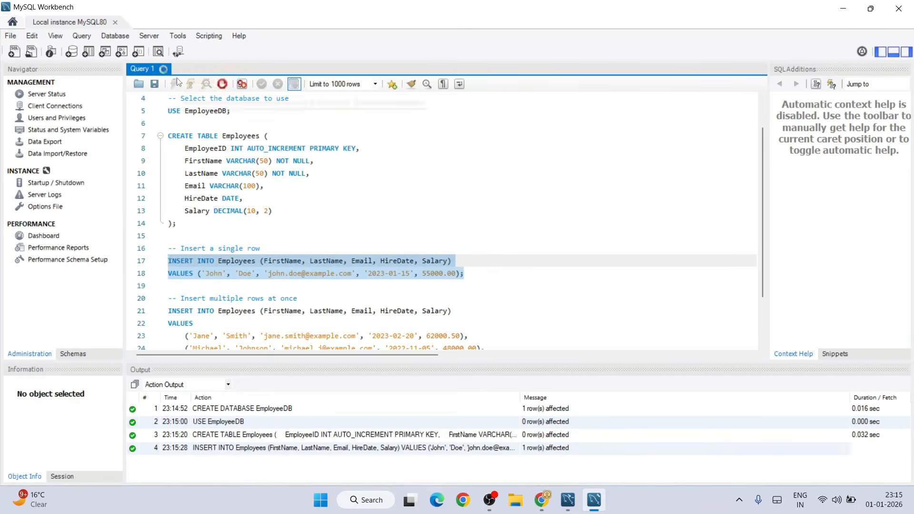
scroll(367, 254, "down", 2)
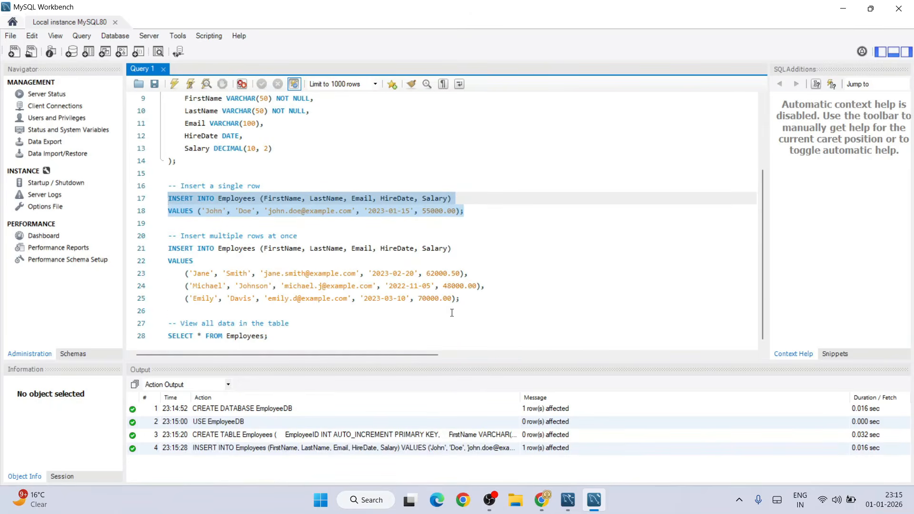
left_click_drag(471, 300, 168, 250)
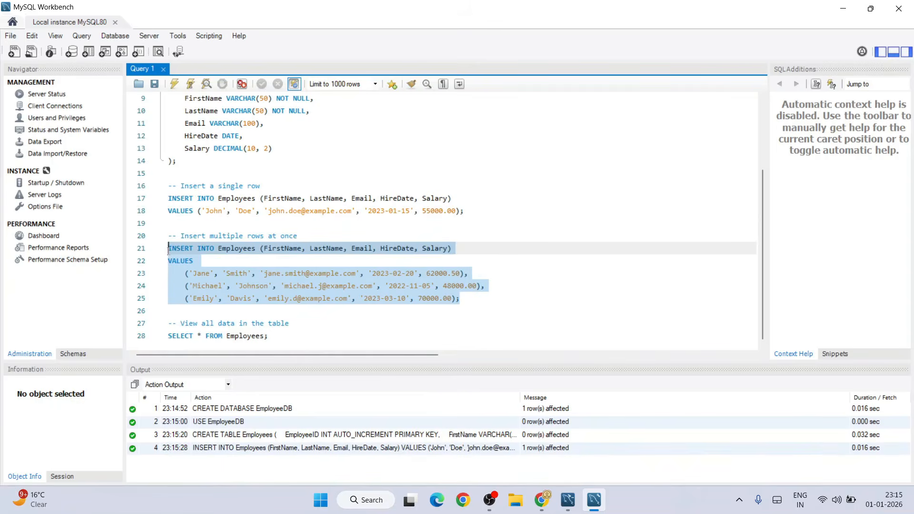
left_click(175, 84)
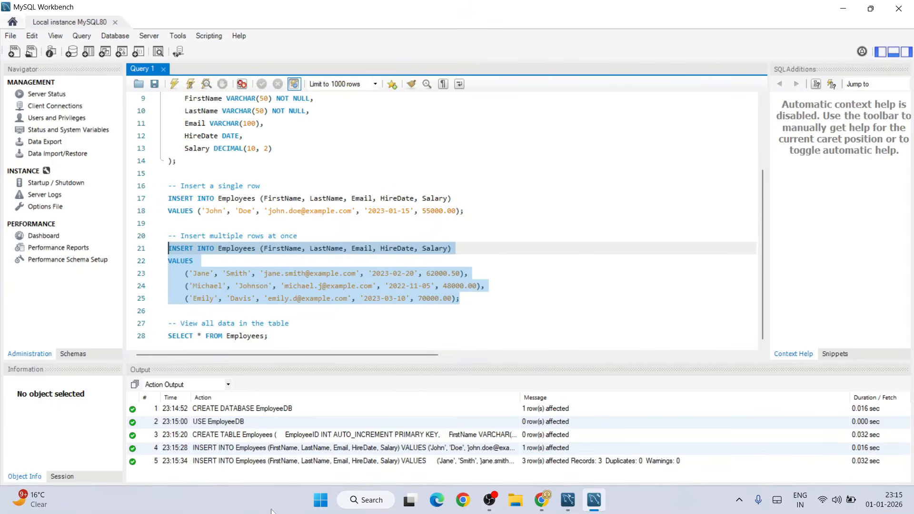
Execute SELECT * FROM Employees to view all rows of the table, and return to the upper part of the script.
left_click_drag(282, 336, 147, 332)
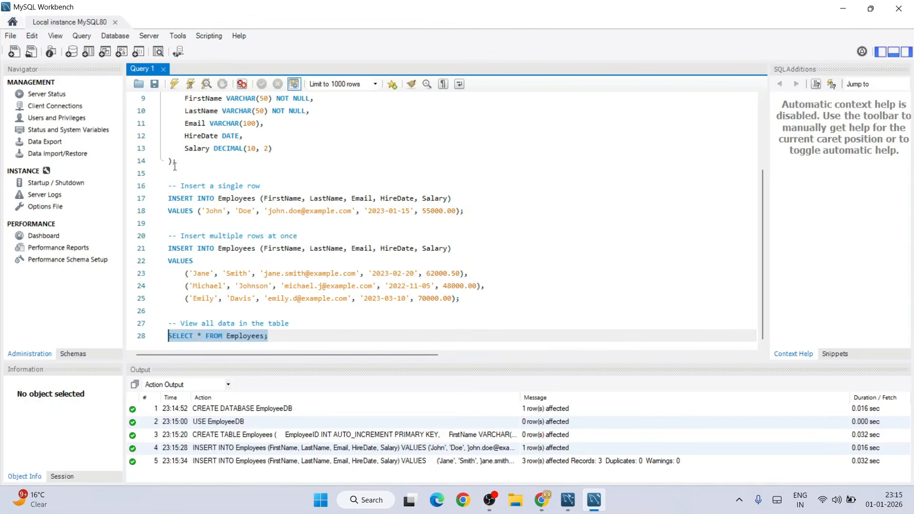
left_click(175, 85)
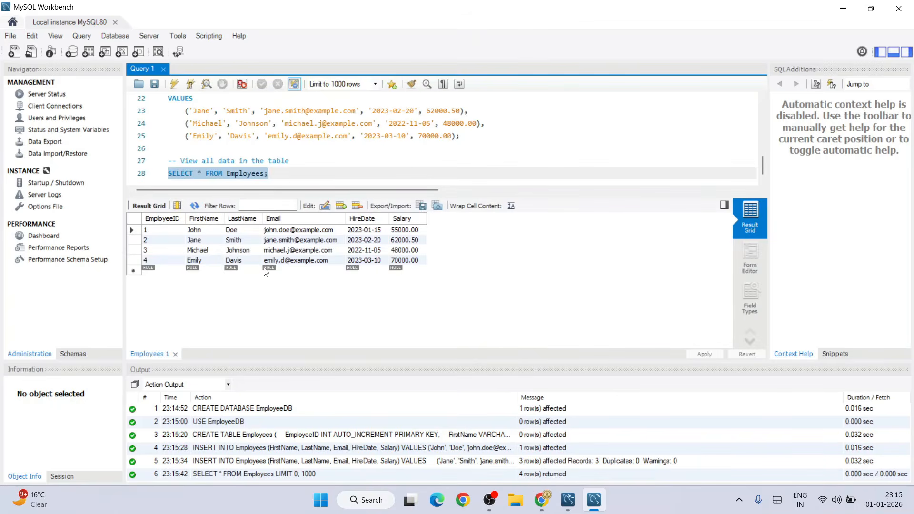
left_click(297, 147)
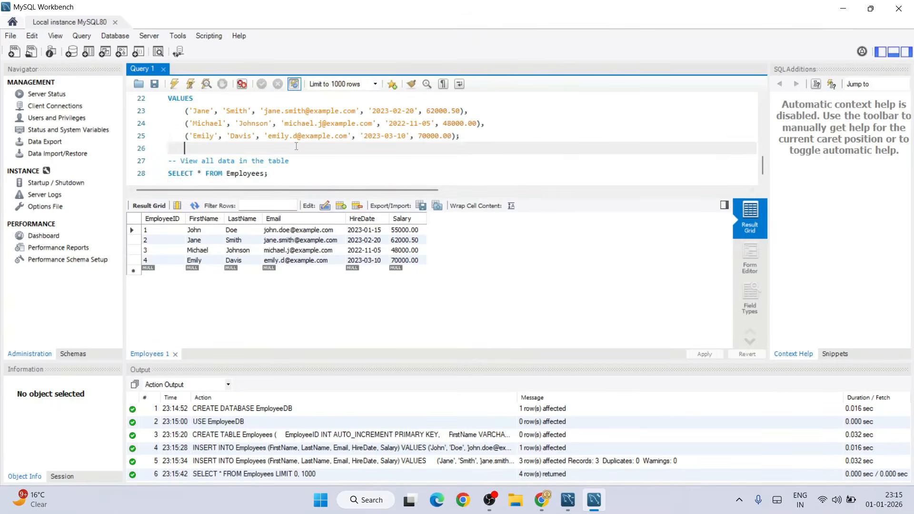
scroll(296, 146, "up", 4)
scroll(296, 146, "up", 3)
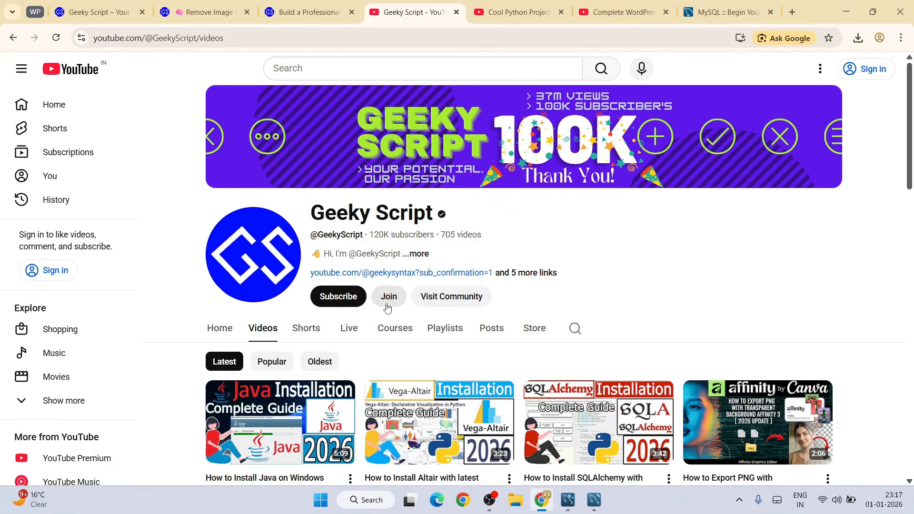
left_click(516, 12)
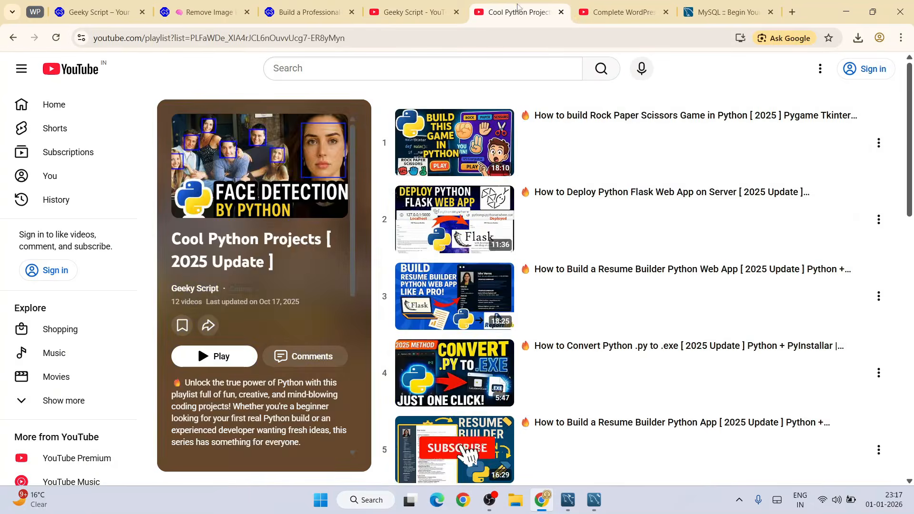
left_click(621, 11)
scroll(602, 237, "down", 10)
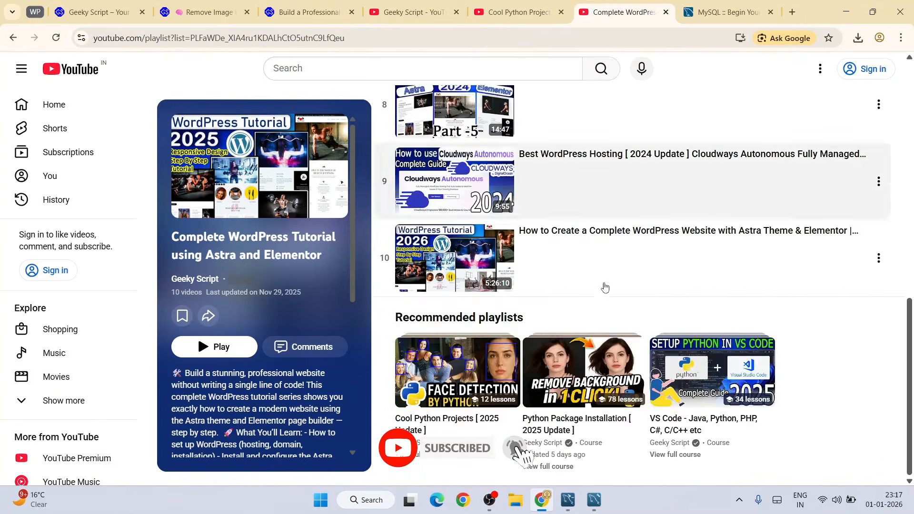
scroll(606, 339, "up", 8)
scroll(606, 339, "up", 3)
left_click(516, 12)
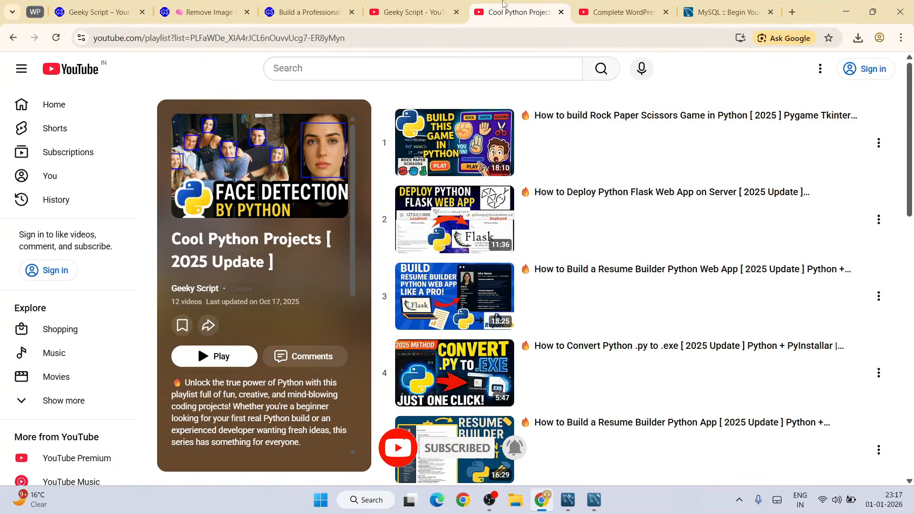
scroll(602, 194, "down", 5)
scroll(602, 203, "down", 5)
scroll(610, 298, "up", 5)
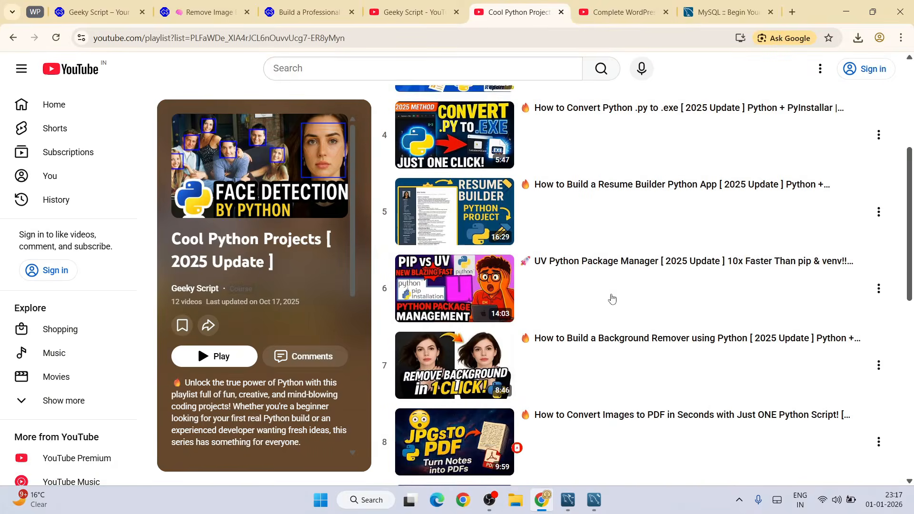
left_click(207, 5)
scroll(358, 257, "down", 20)
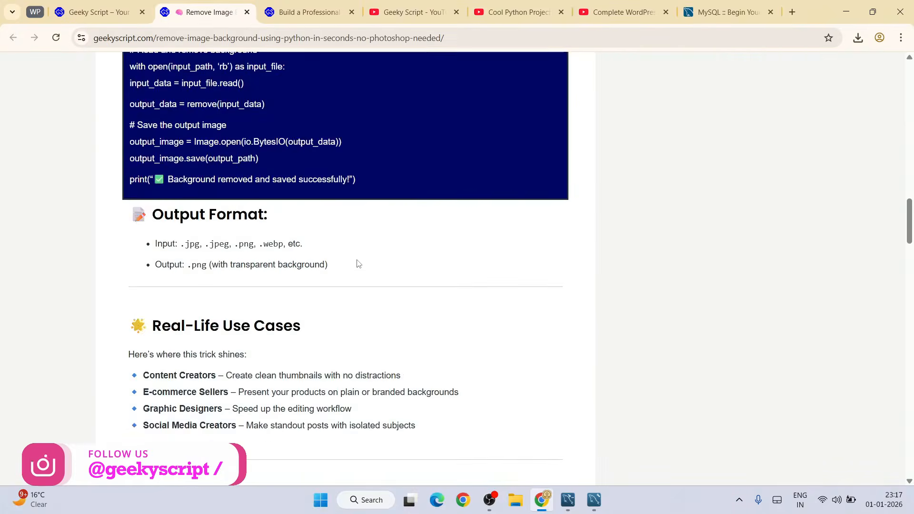
scroll(357, 266, "up", 20)
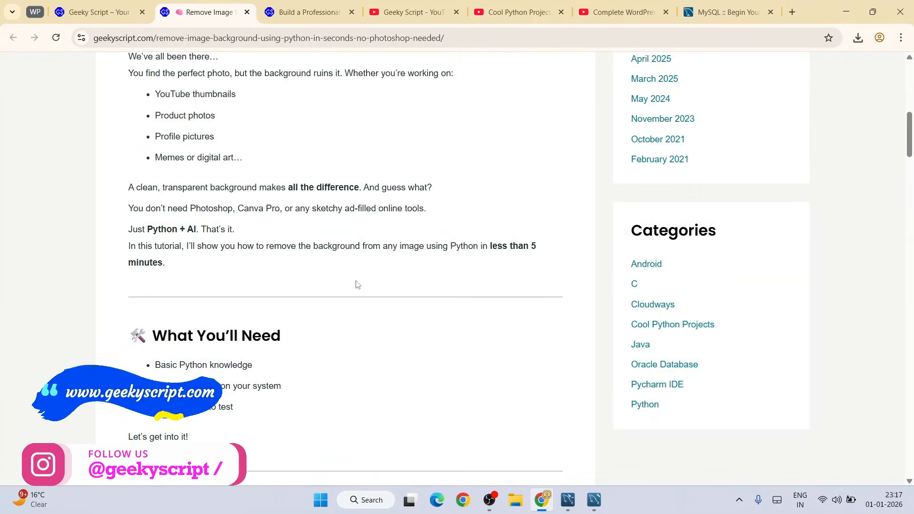
scroll(357, 284, "up", 8)
left_click(526, 4)
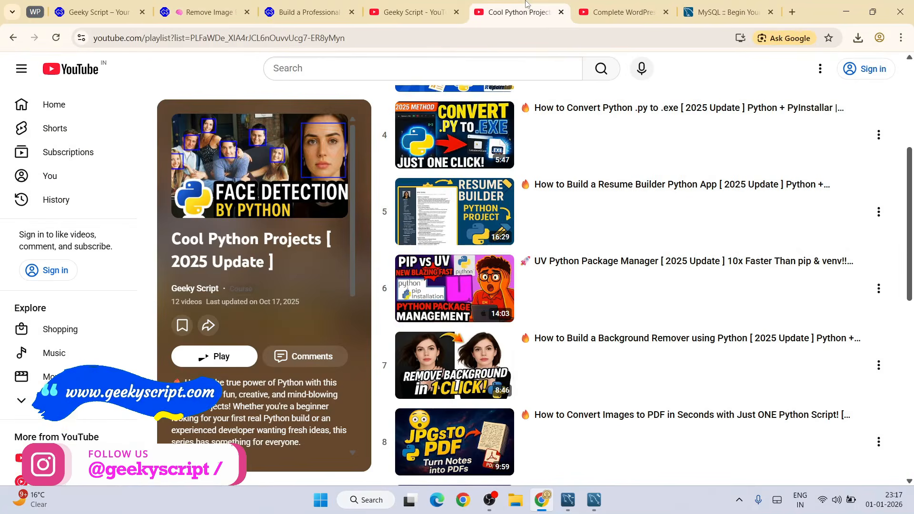
scroll(690, 204, "up", 5)
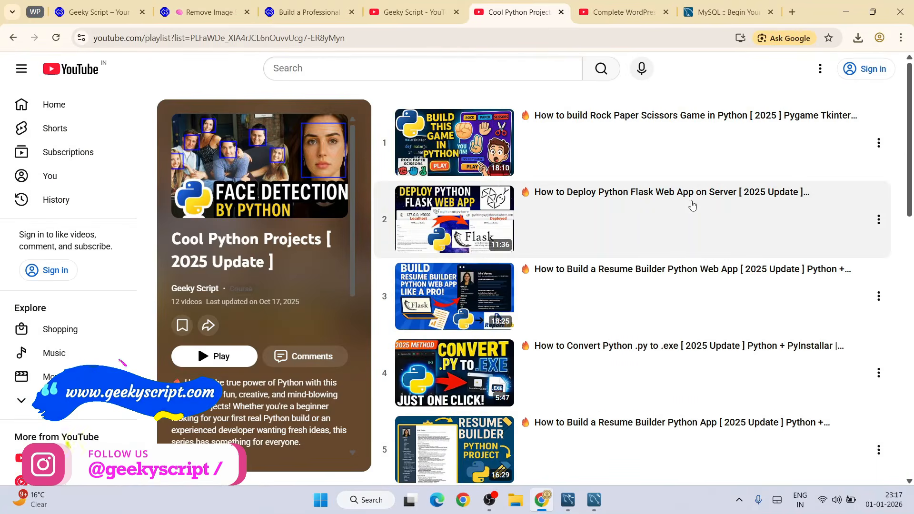